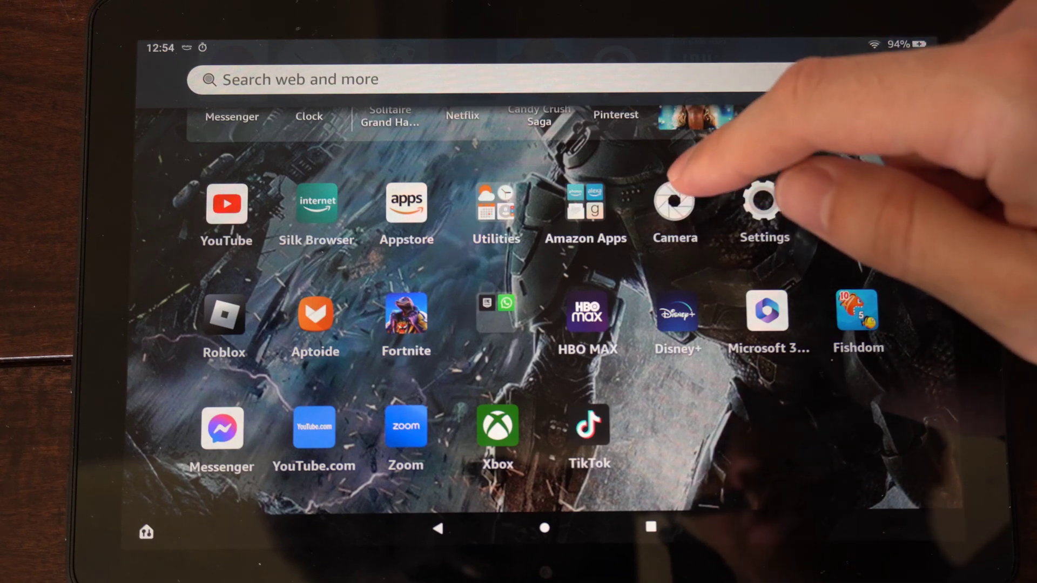
Launch Camera, switch it to photo mode from the mode drawer, and open settings
left_click(674, 203)
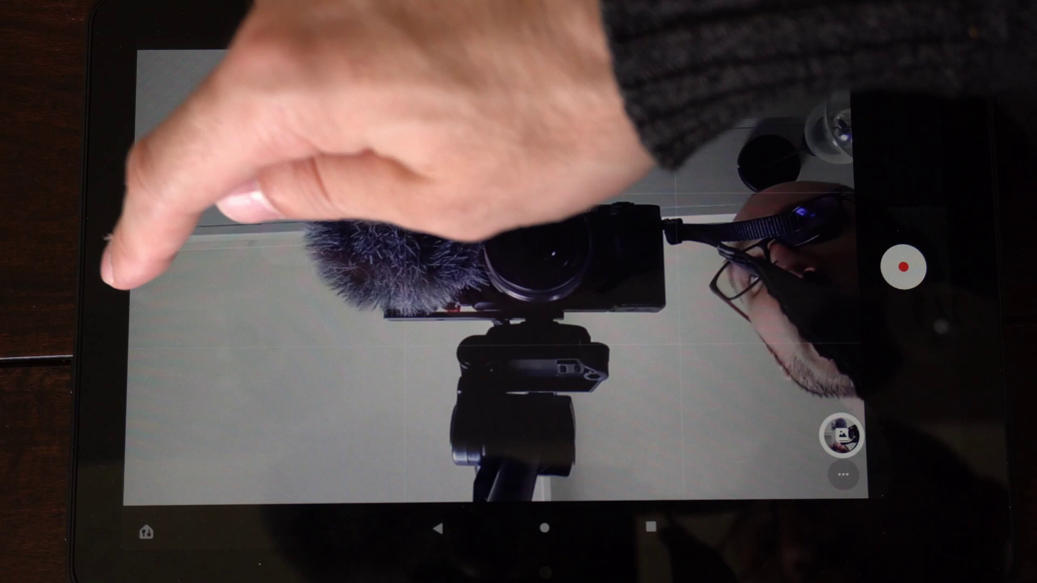
left_click_drag(105, 255, 154, 267)
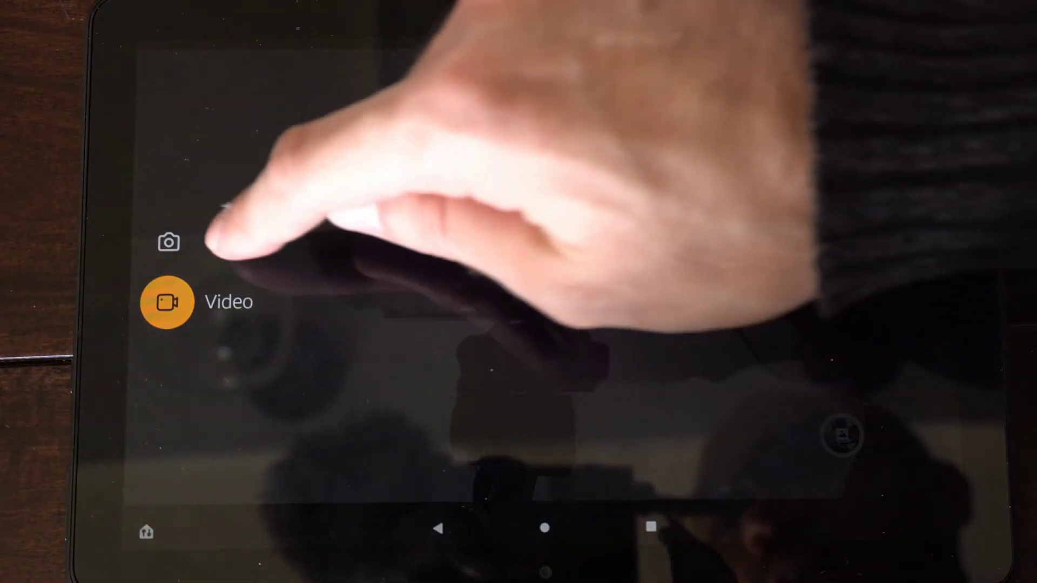
left_click(237, 241)
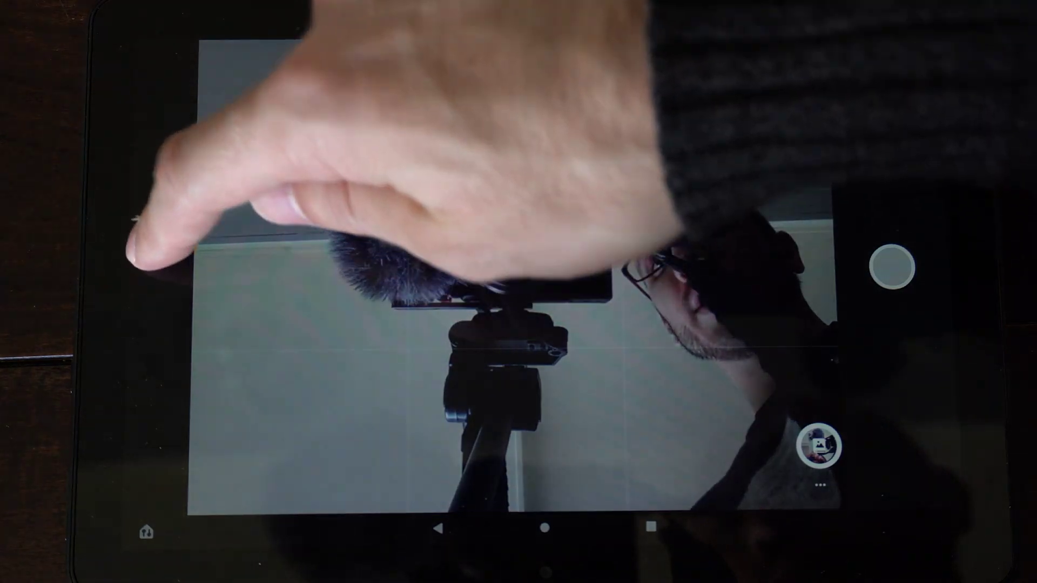
left_click_drag(137, 235, 268, 227)
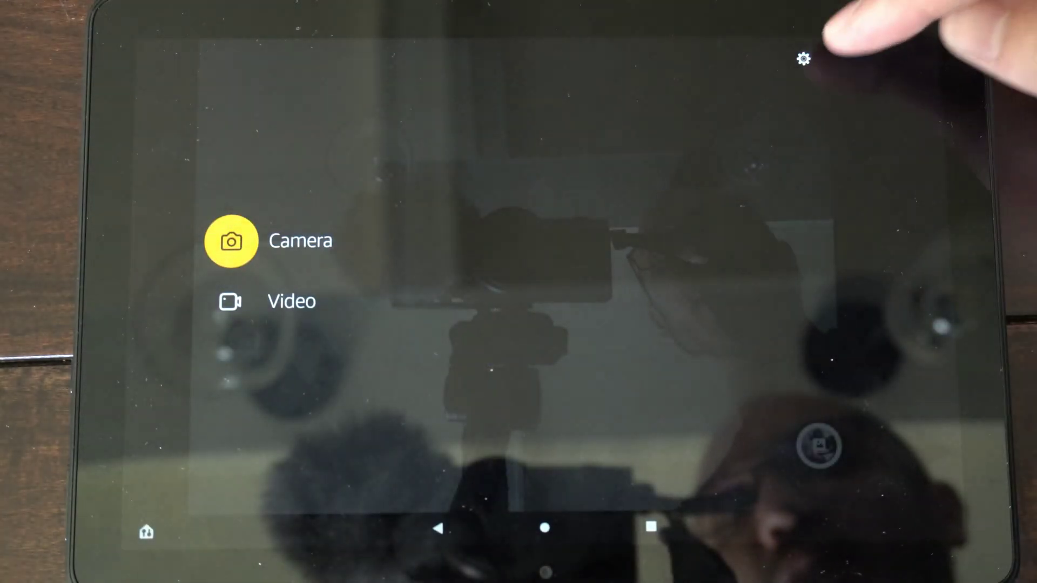
left_click(801, 58)
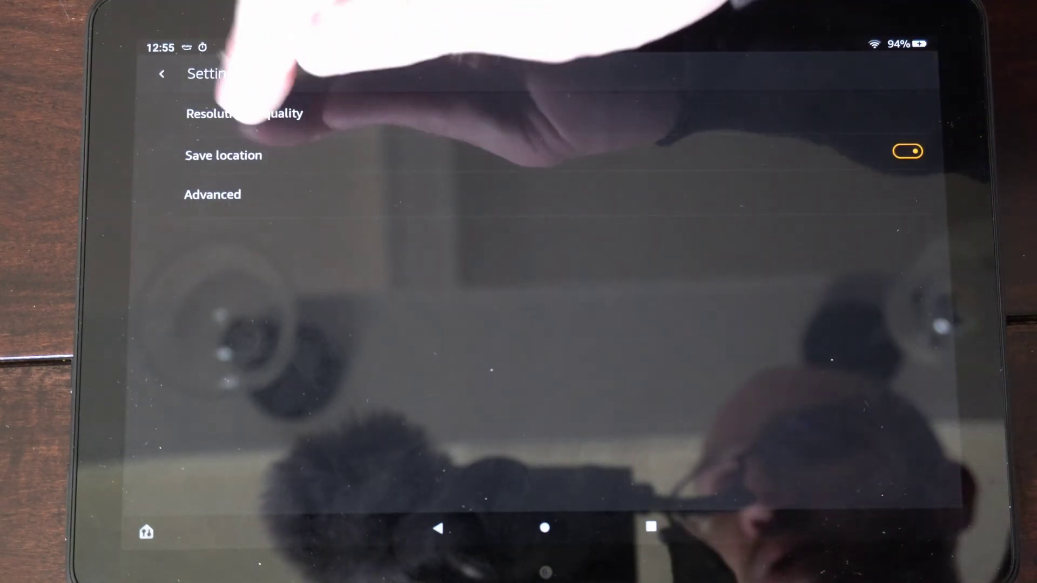
In Resolution & quality, review photo resolutions, keeping back 5.0 MP and front 1.9 MP
left_click(244, 114)
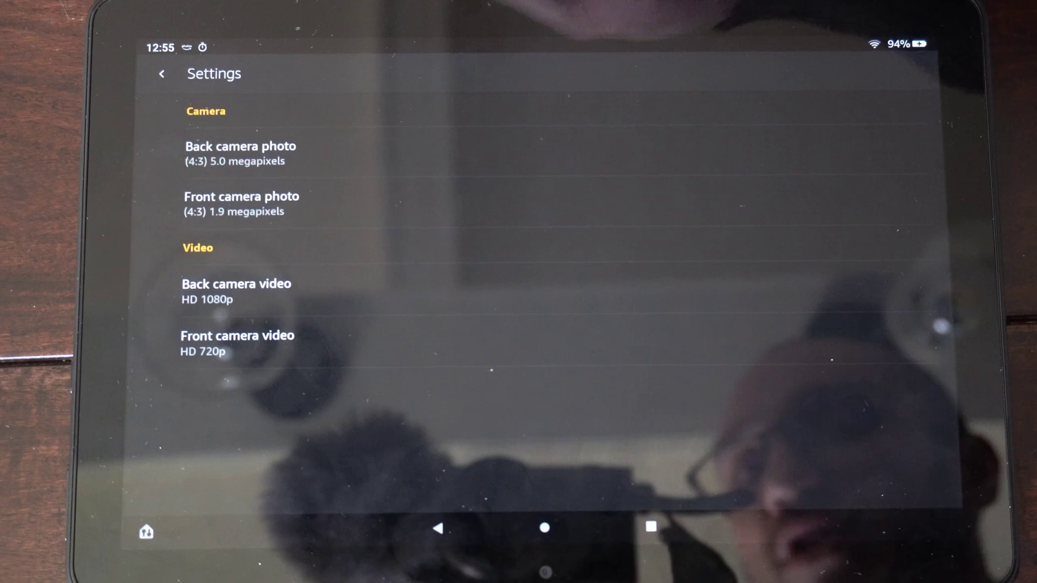
left_click(241, 153)
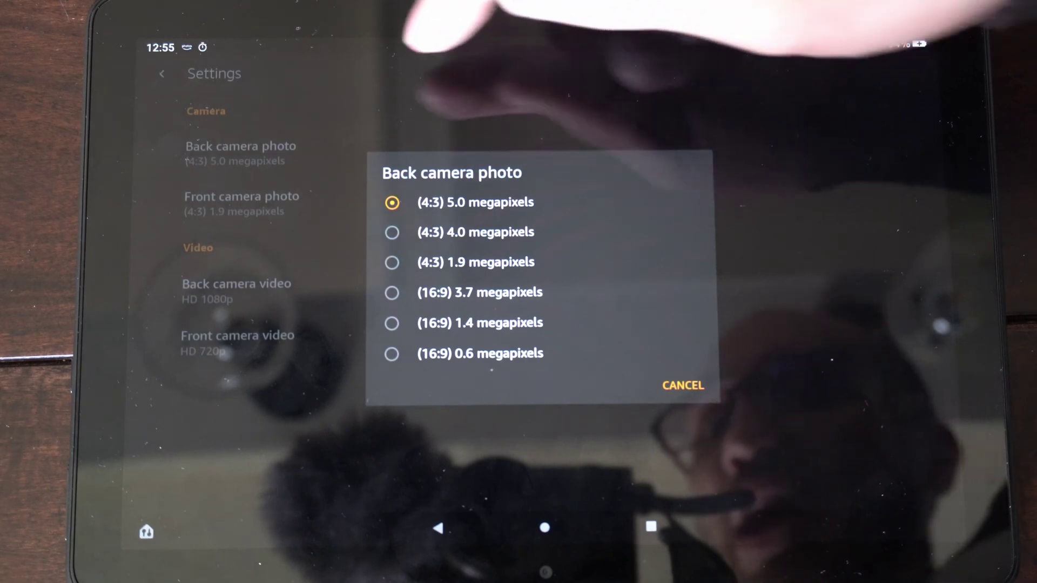
left_click(243, 90)
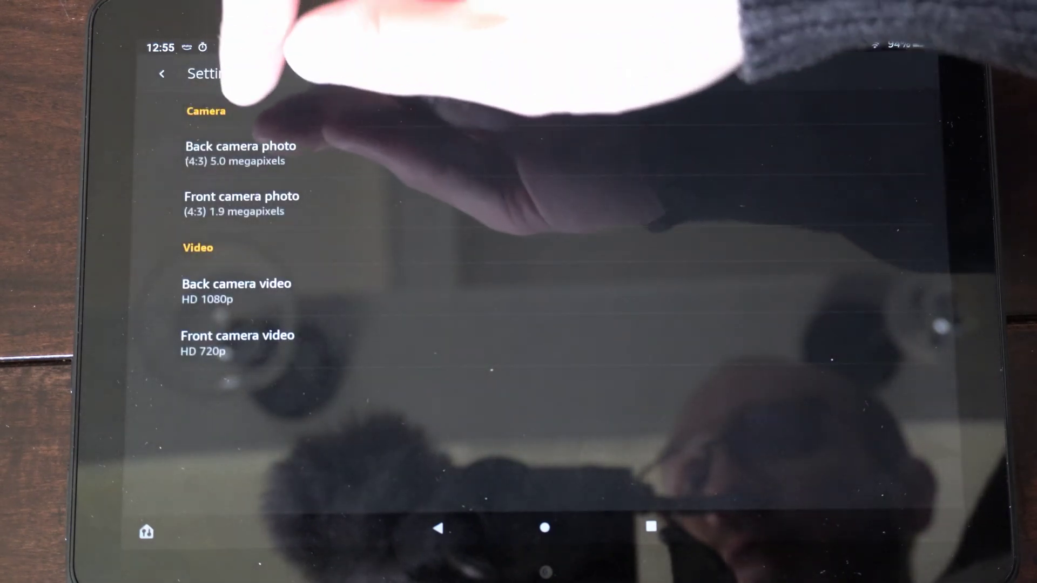
left_click(242, 202)
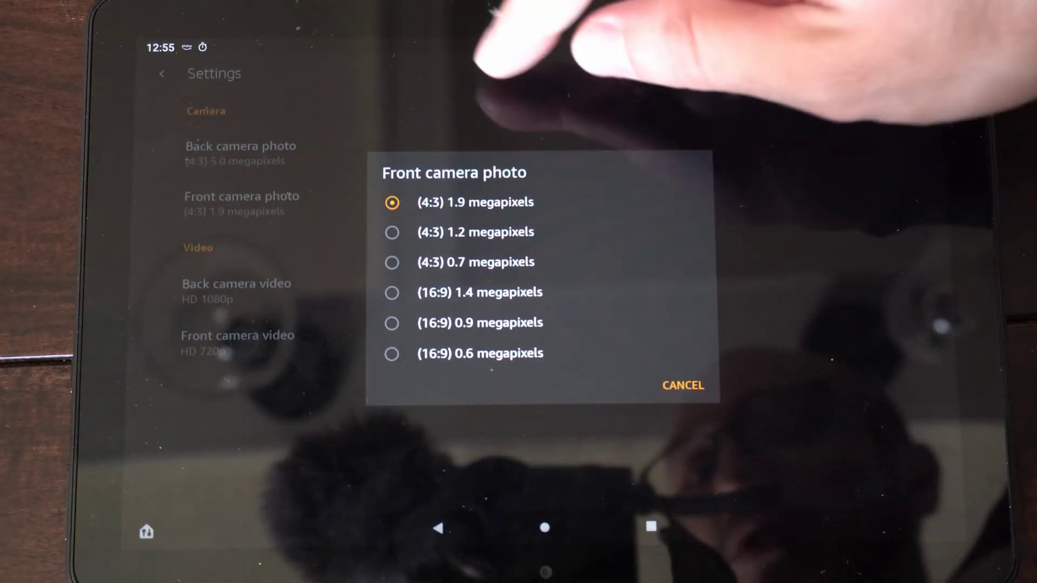
left_click(494, 73)
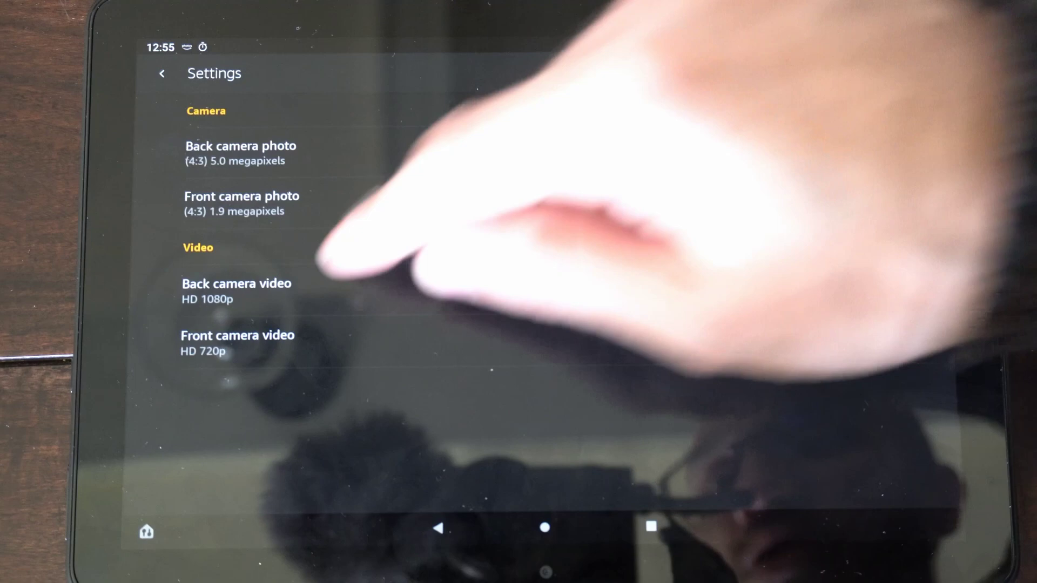
Review video resolutions, leaving back camera at HD 1080p and front camera at HD 720p
left_click(237, 288)
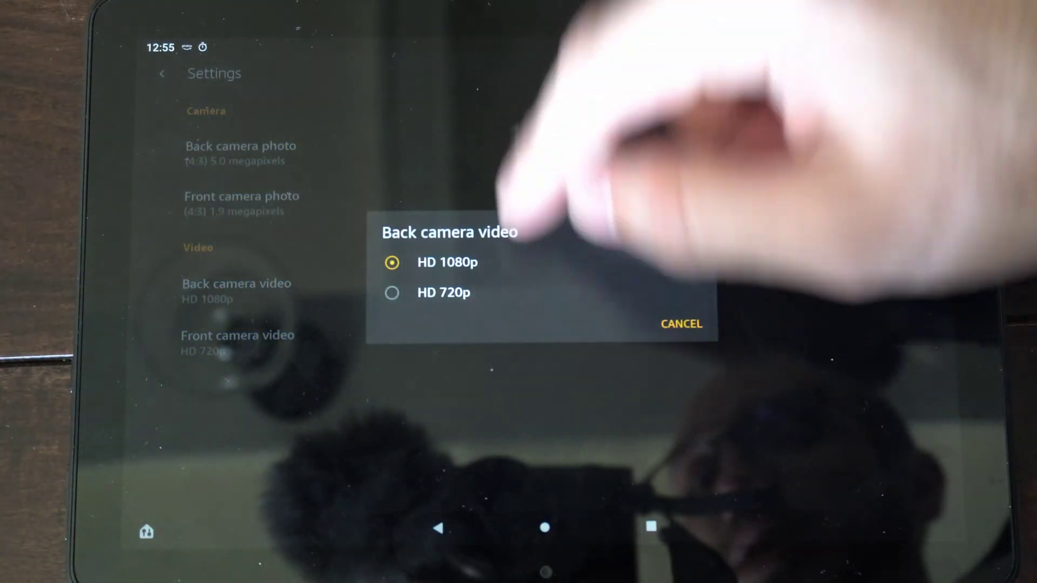
left_click(531, 130)
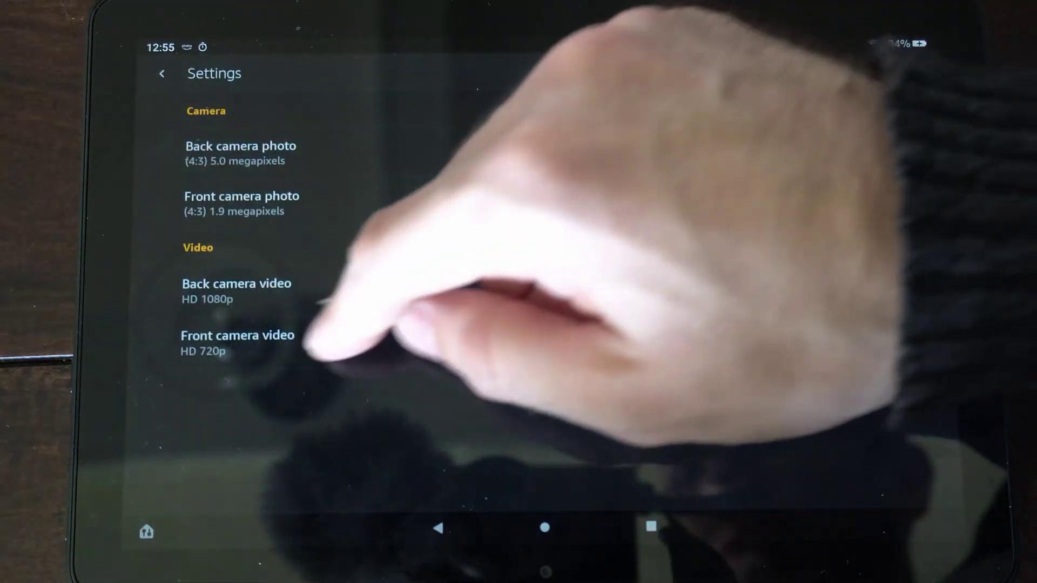
left_click(237, 335)
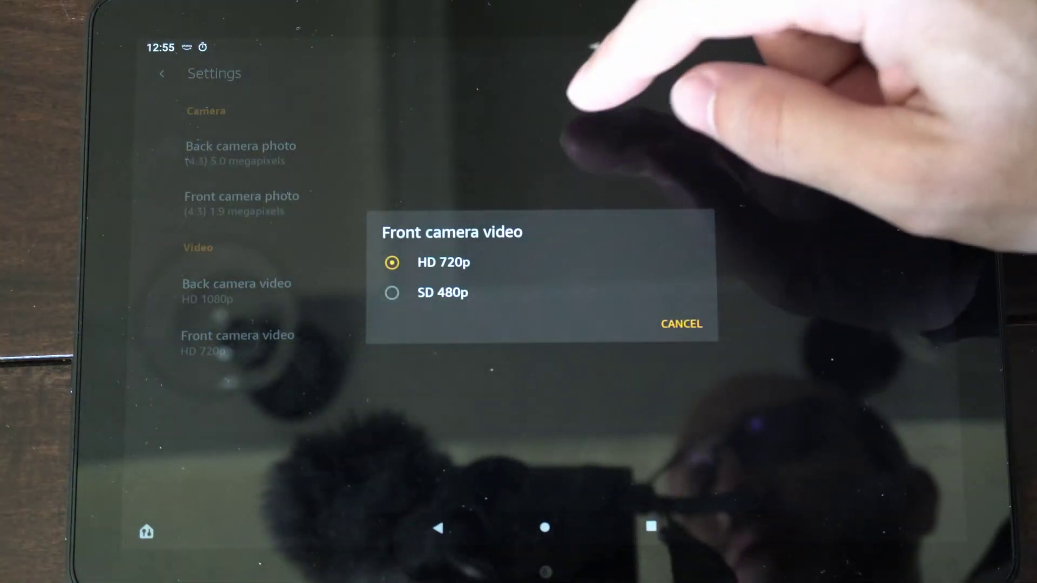
left_click(624, 81)
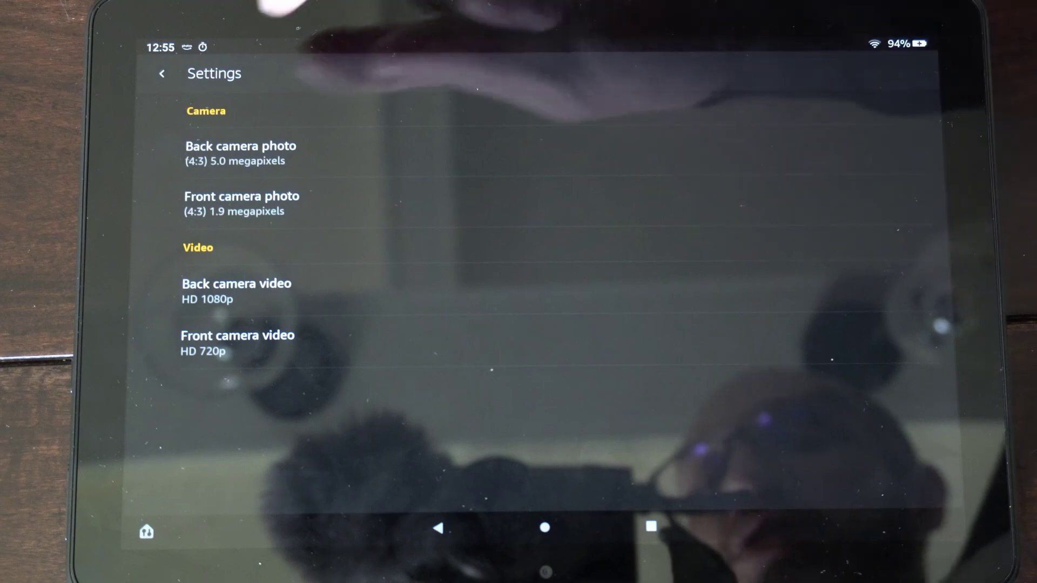
Back out of settings to the viewfinder, then open and dismiss the notification shade
left_click(161, 73)
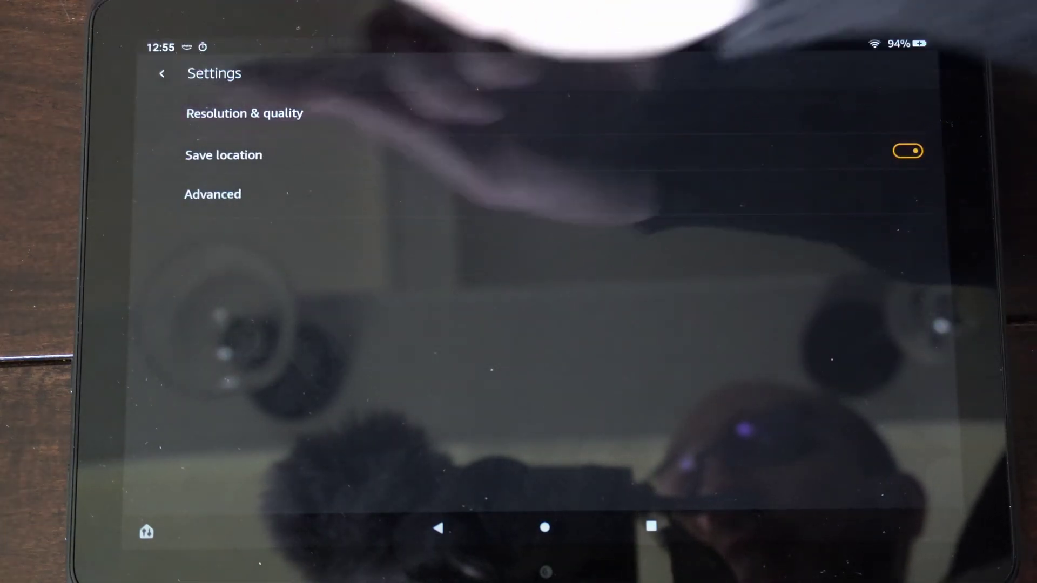
left_click(161, 73)
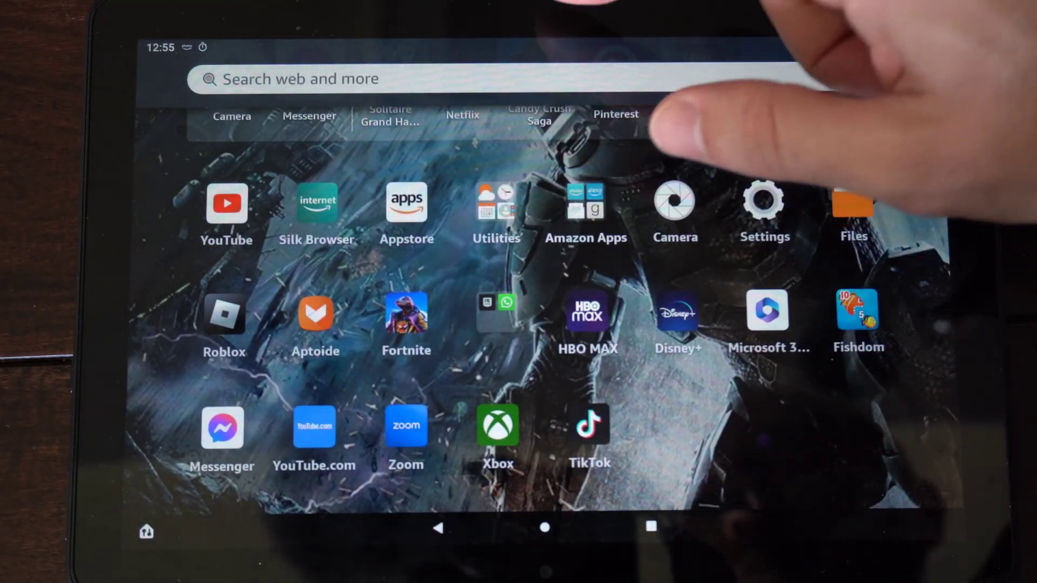
left_click_drag(665, 122, 584, 389)
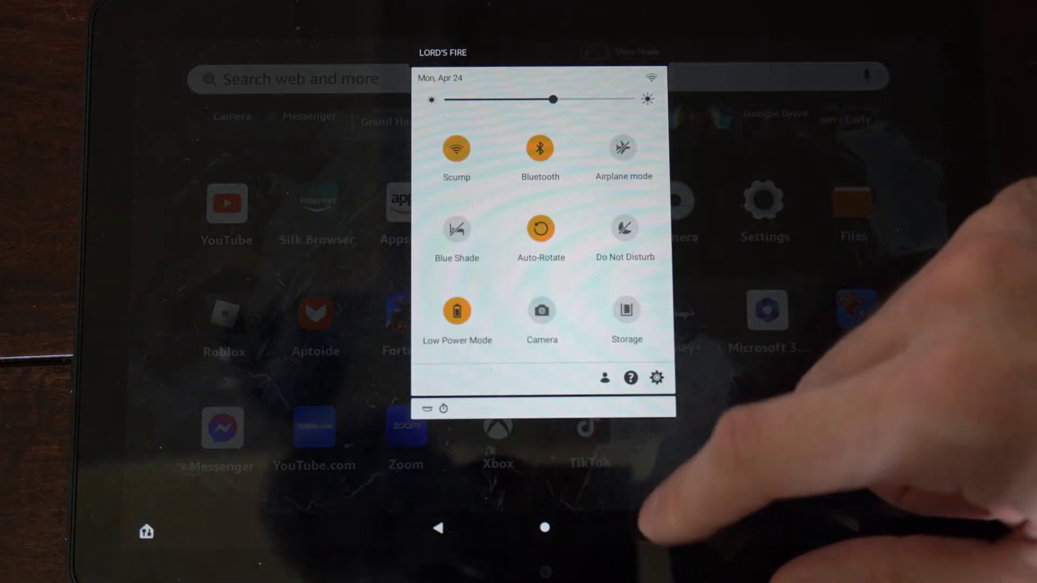
left_click(729, 454)
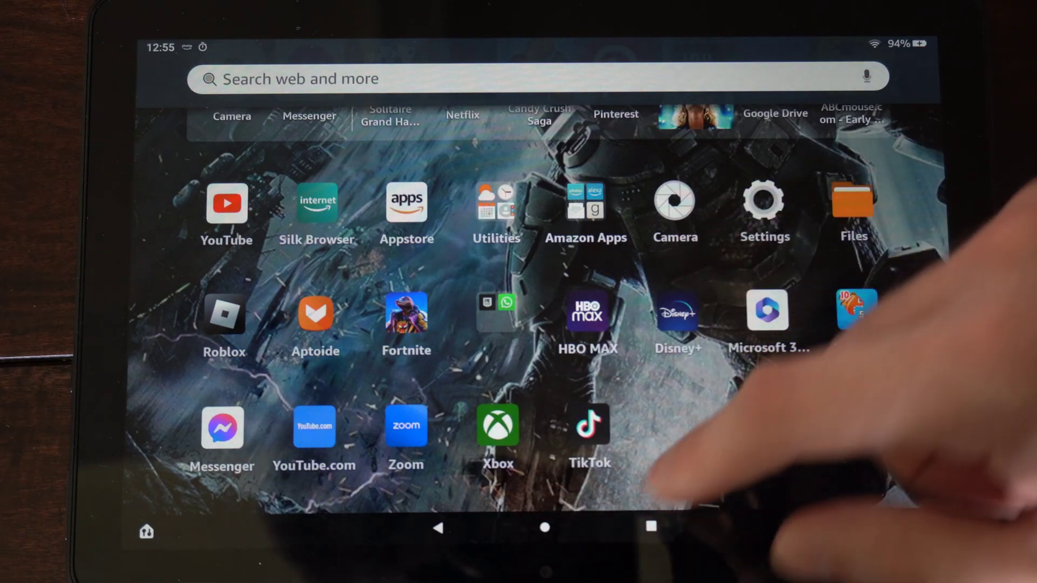
scroll(567, 324, "up", 5)
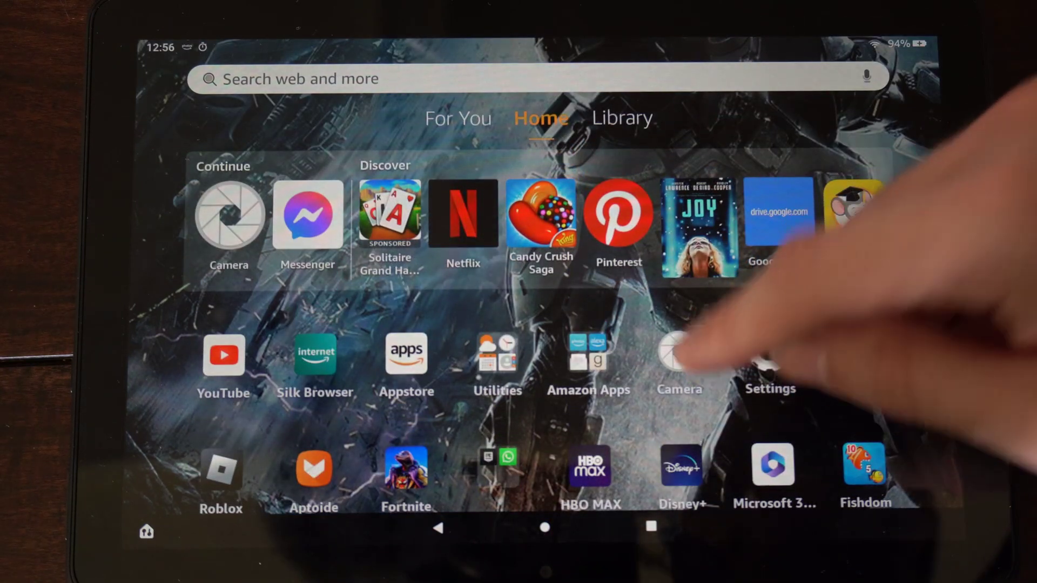
Relaunch Camera and show the Camera/Video mode drawer again after dismissing it once
left_click(679, 357)
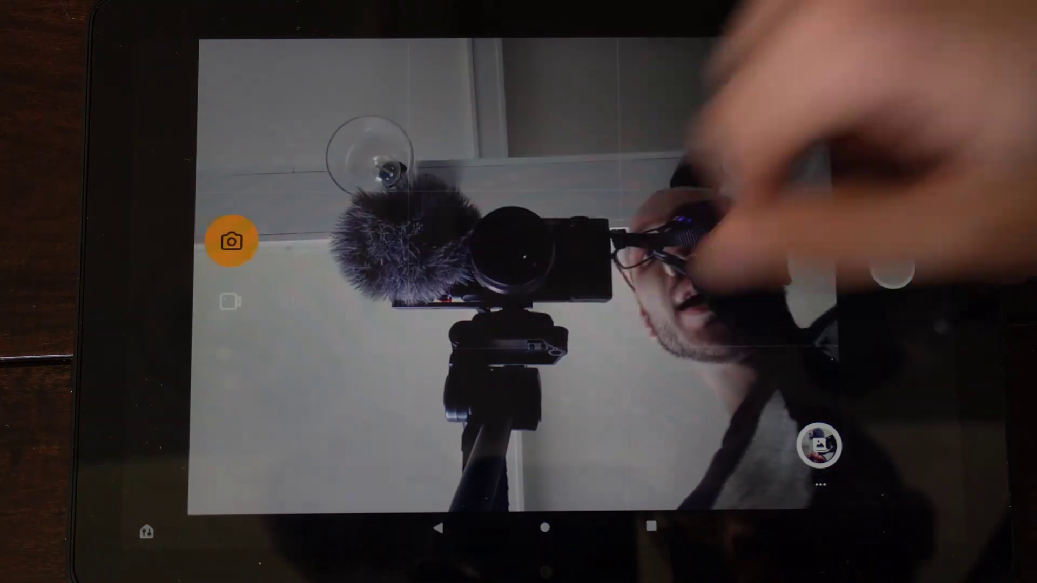
left_click_drag(696, 260, 891, 244)
left_click(843, 49)
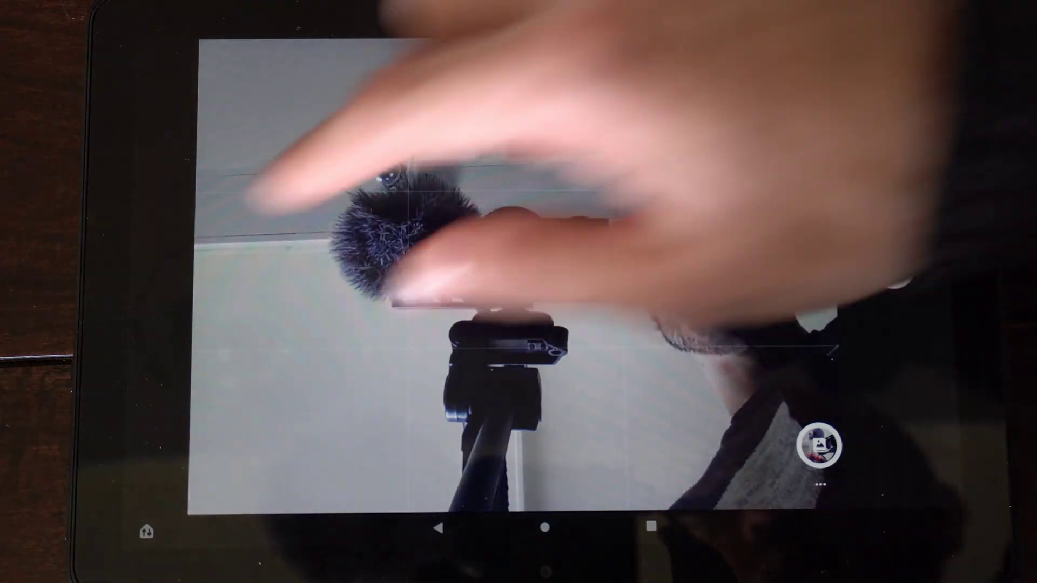
left_click_drag(267, 195, 713, 122)
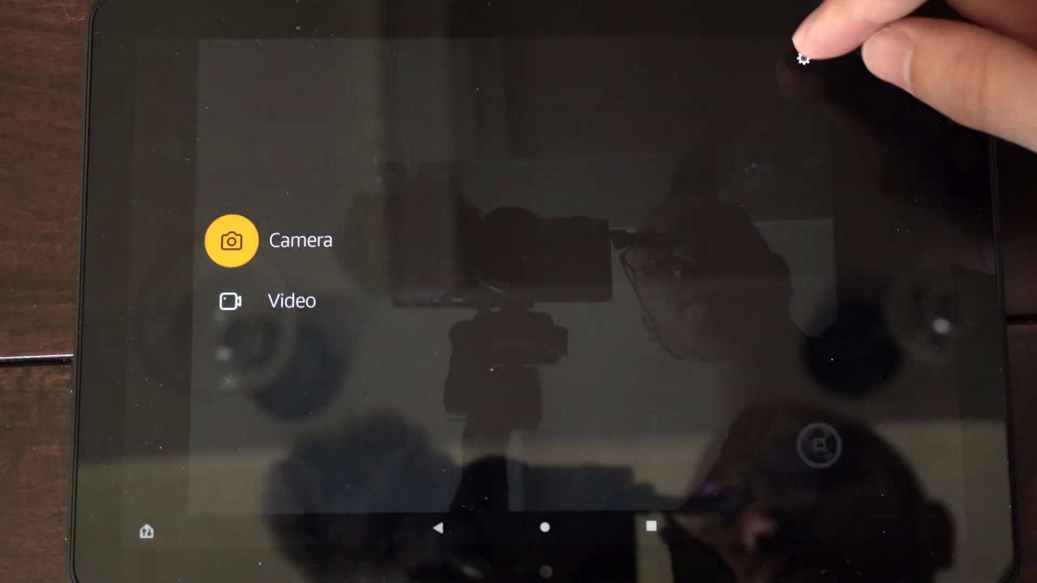